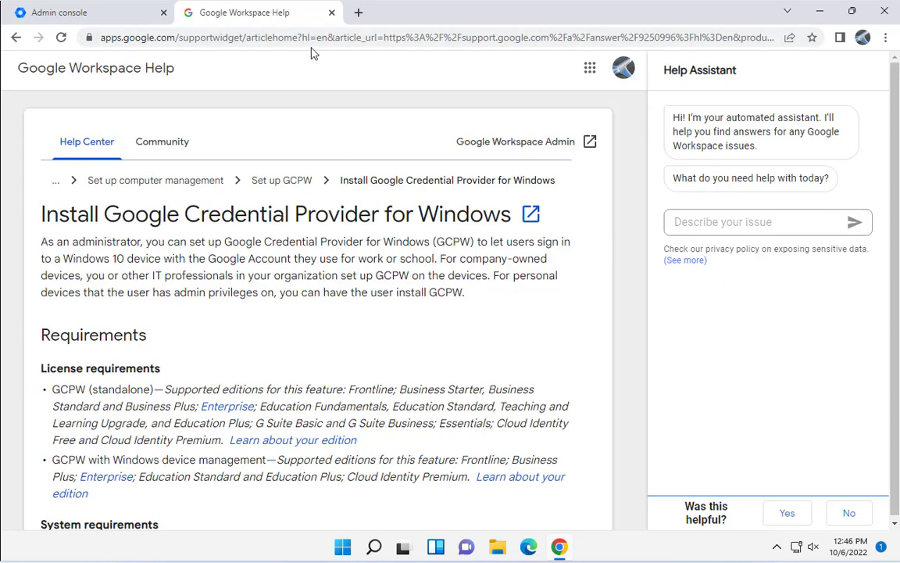
- Switch from the Install GCPW help article back to the Admin console home page
{"action": "left_click", "coordinate": [103, 16]}
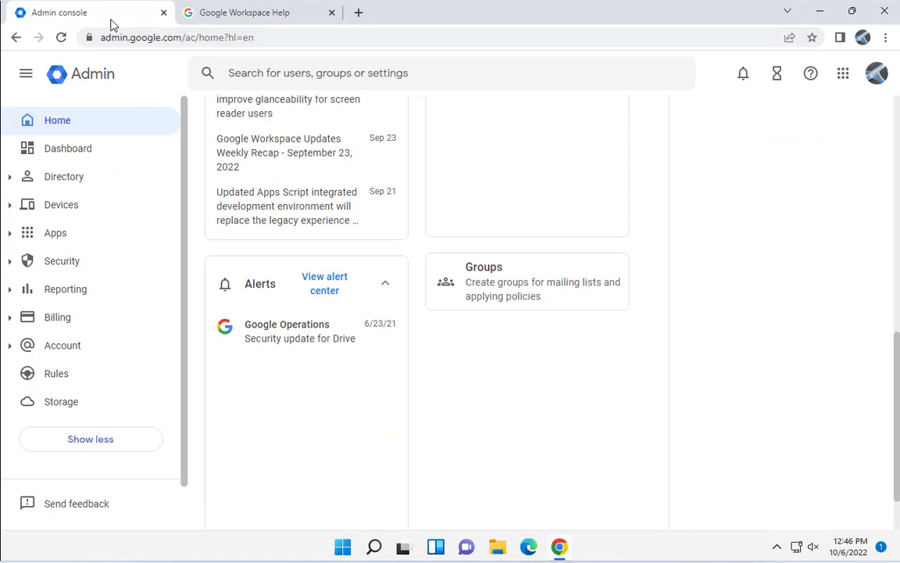
- Navigate to Devices > Mobile & endpoints > Settings > Windows settings
{"action": "left_click", "coordinate": [11, 210]}
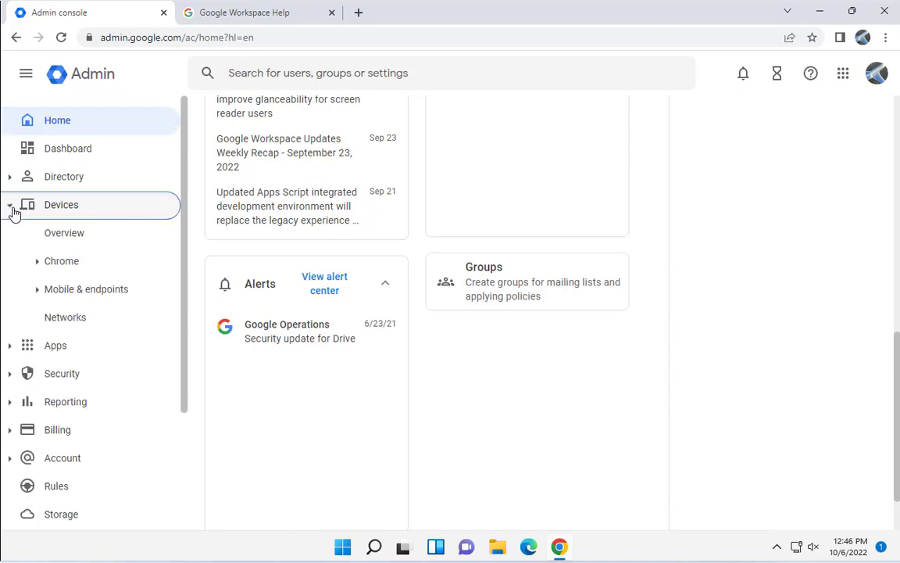
{"action": "left_click", "coordinate": [39, 290]}
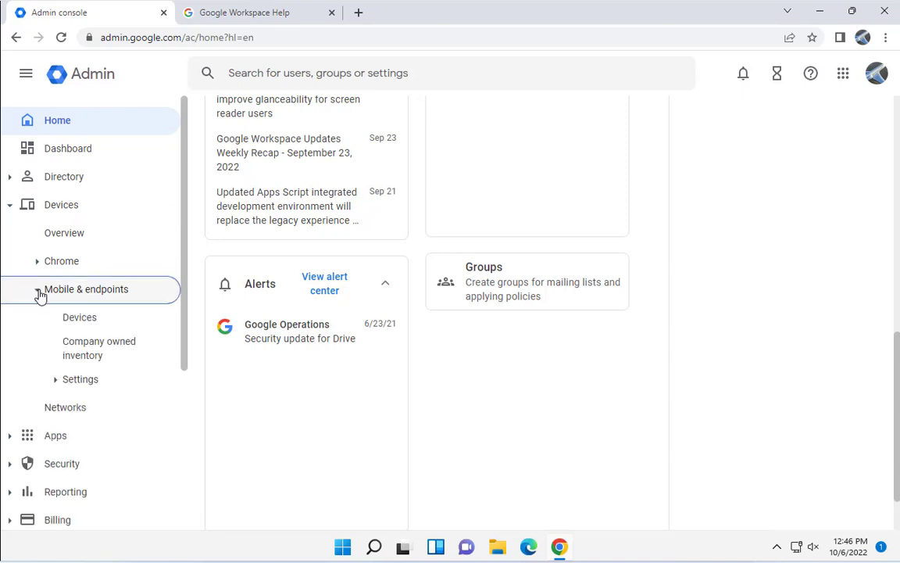
{"action": "left_click", "coordinate": [56, 383]}
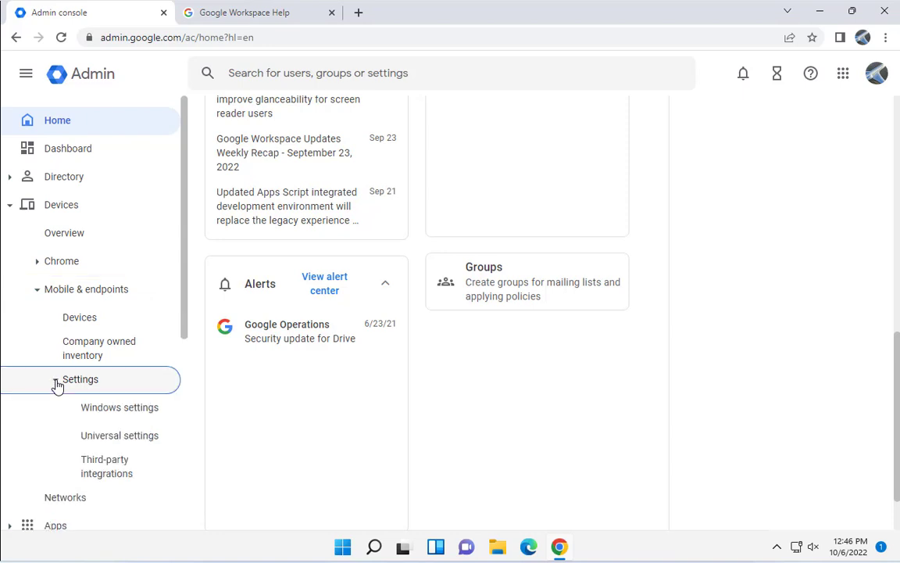
{"action": "left_click", "coordinate": [114, 413]}
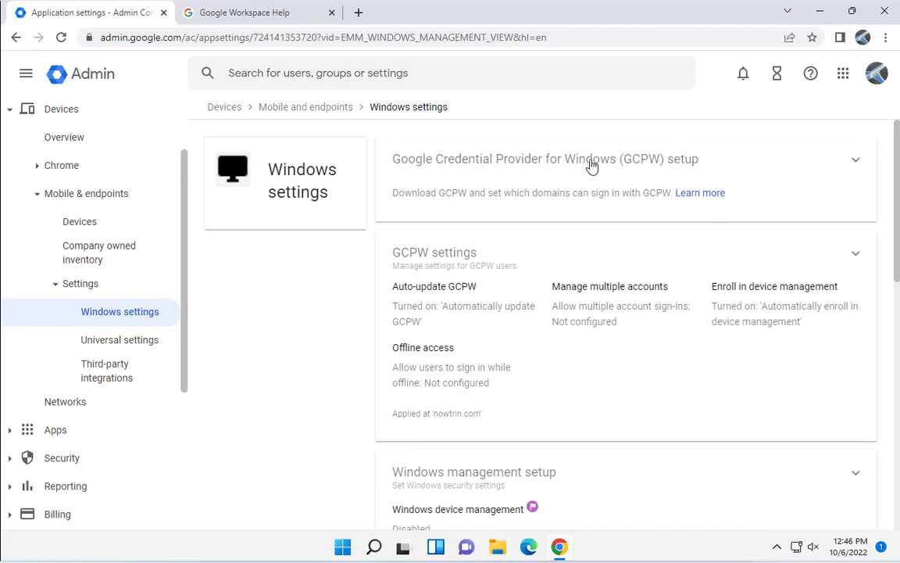
- In GCPW setup, add nowtrin.com as a permitted domain and save
{"action": "left_click", "coordinate": [787, 174]}
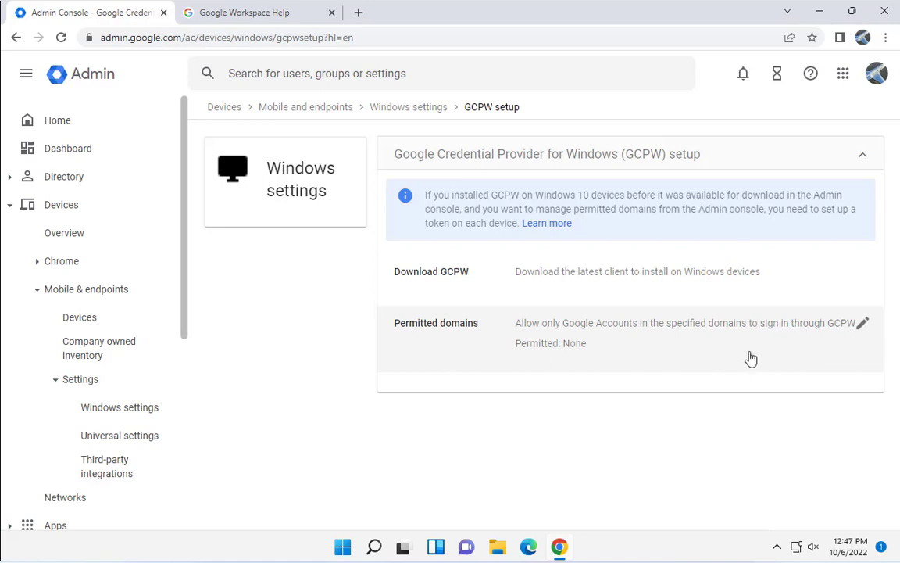
{"action": "left_click", "coordinate": [862, 324]}
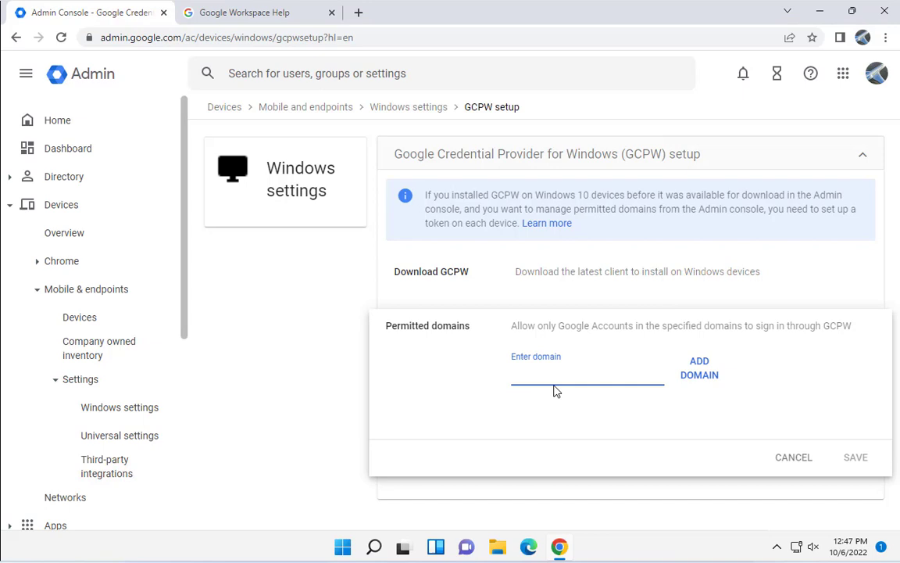
{"action": "type", "text": "nowtrin.com,"}
{"action": "key", "text": "BackSpace"}
{"action": "left_click", "coordinate": [697, 369]}
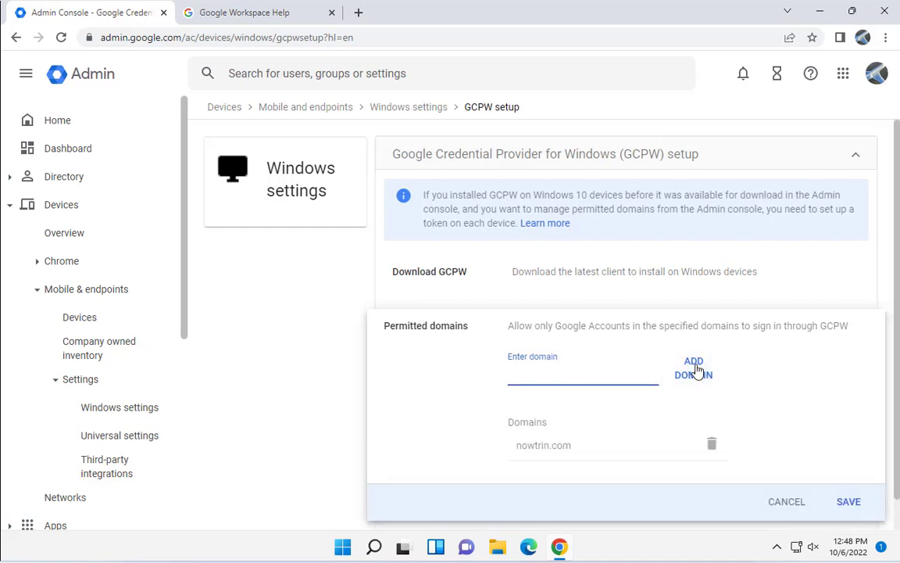
{"action": "left_click", "coordinate": [850, 502]}
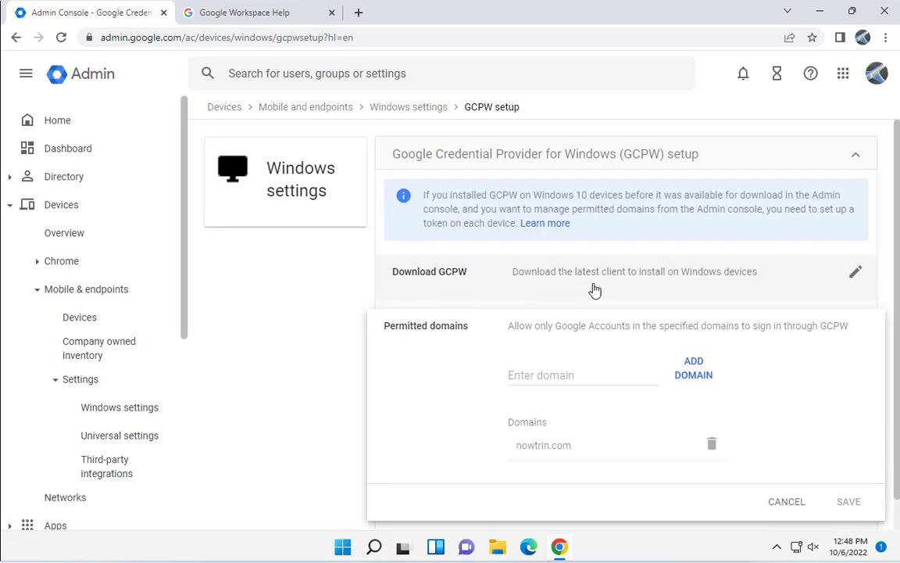
- Download the 64-bit GCPW installer and reveal it in the Downloads folder
{"action": "left_click", "coordinate": [741, 277]}
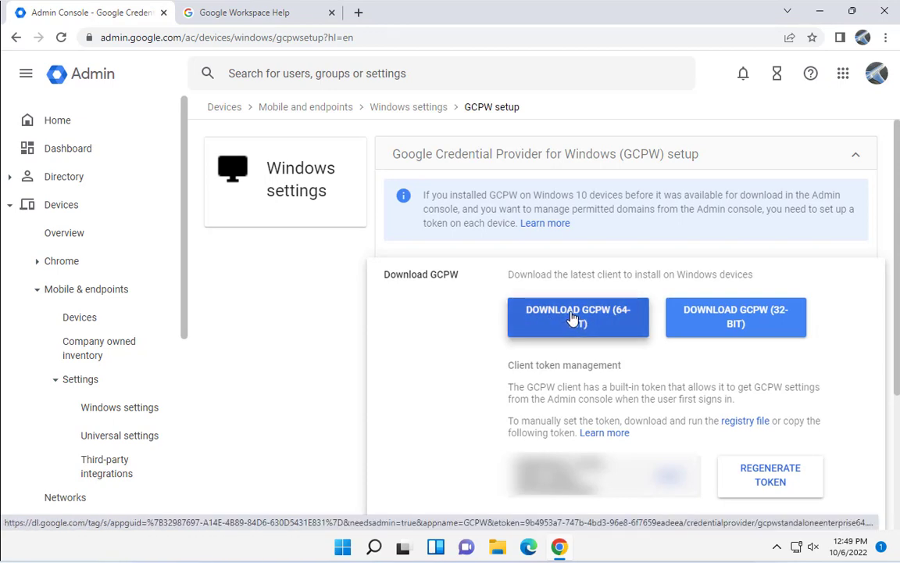
{"action": "left_click", "coordinate": [573, 317]}
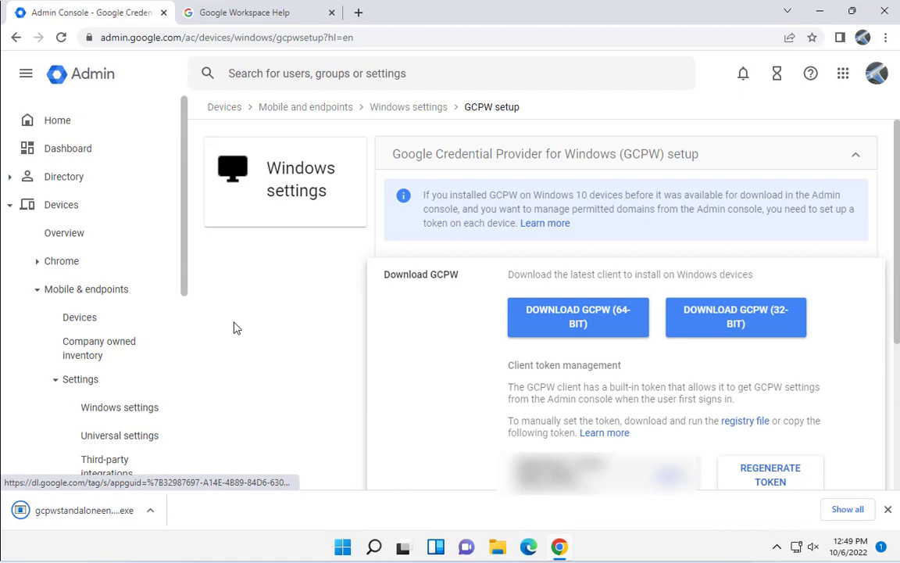
{"action": "left_click", "coordinate": [150, 513]}
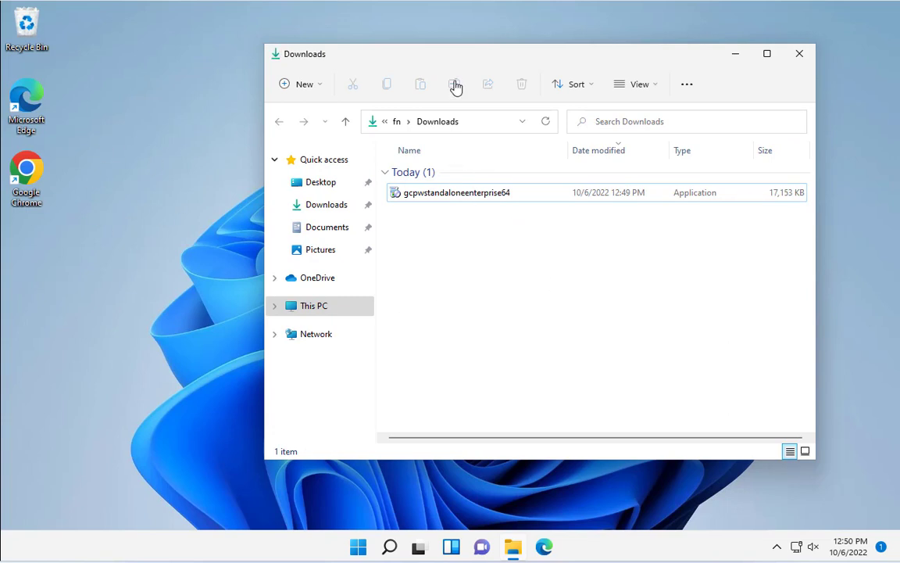
- Install GCPW by running gcpwstandaloneenterprise64 as administrator, then sign out of Windows
{"action": "left_click", "coordinate": [439, 197]}
{"action": "right_click", "coordinate": [439, 196]}
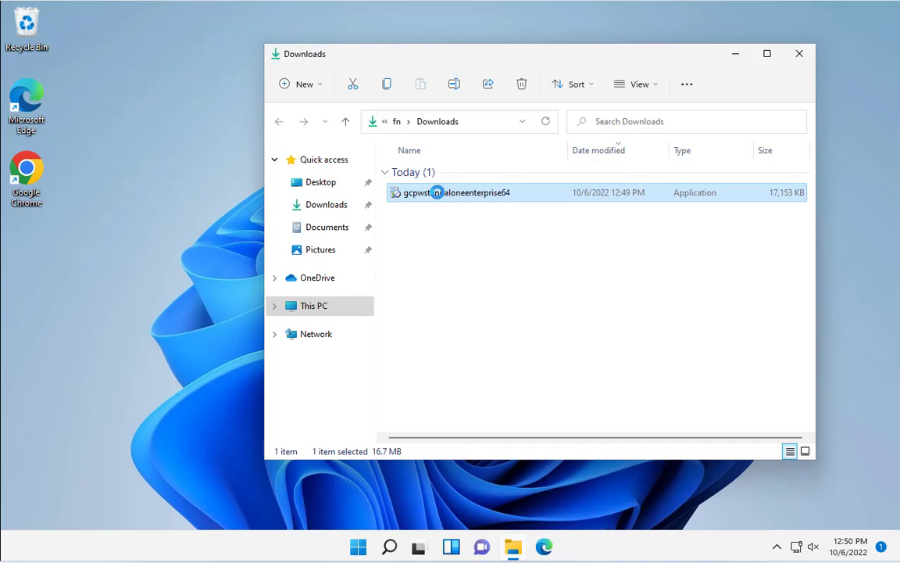
{"action": "left_click", "coordinate": [492, 265]}
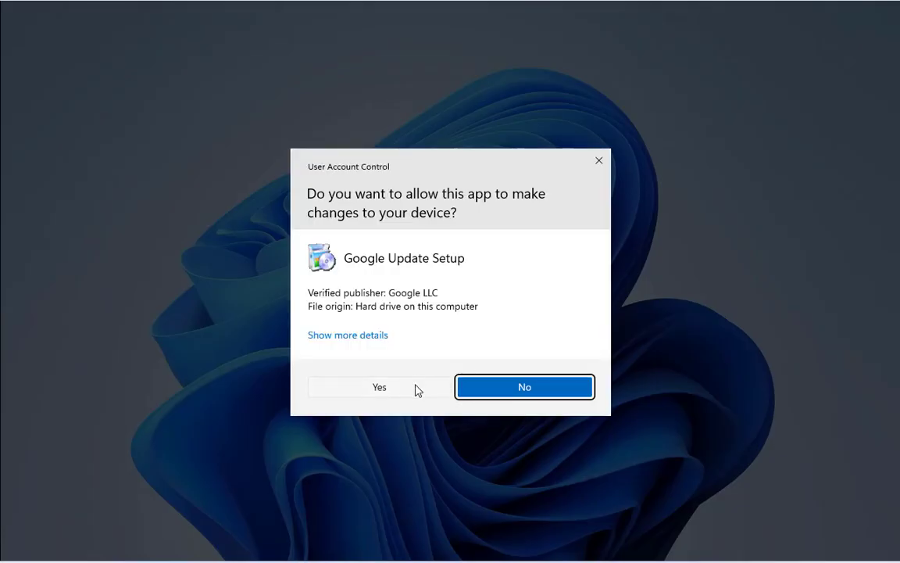
{"action": "left_click", "coordinate": [417, 385]}
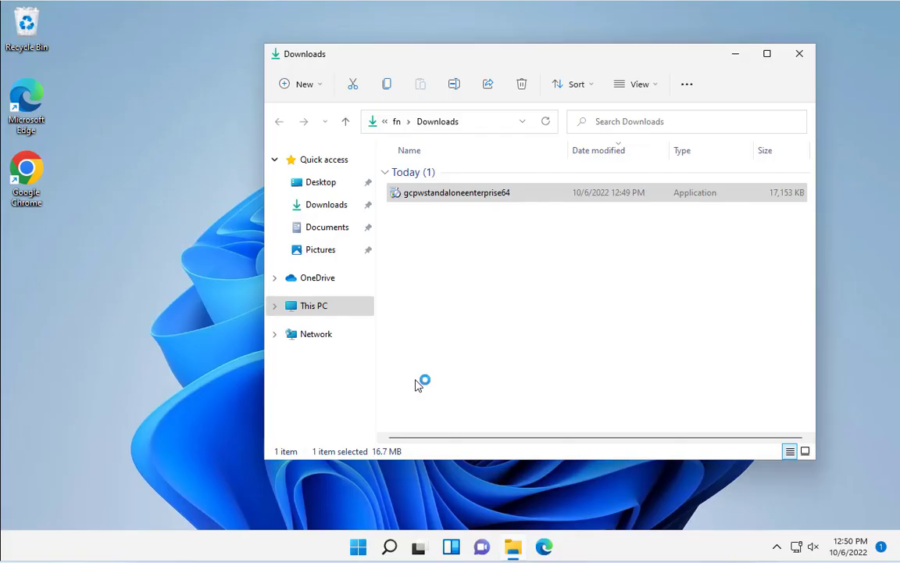
{"action": "left_click", "coordinate": [799, 56]}
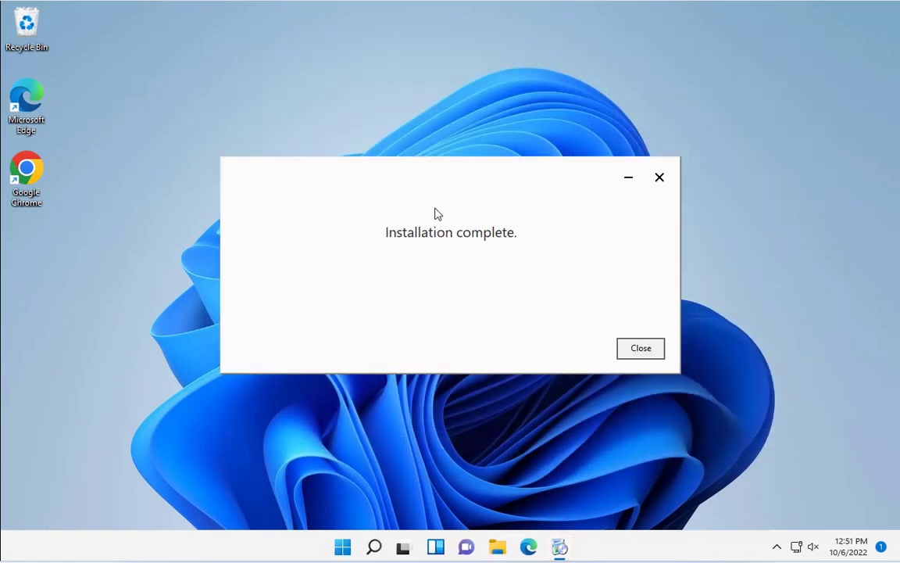
{"action": "left_click", "coordinate": [640, 352]}
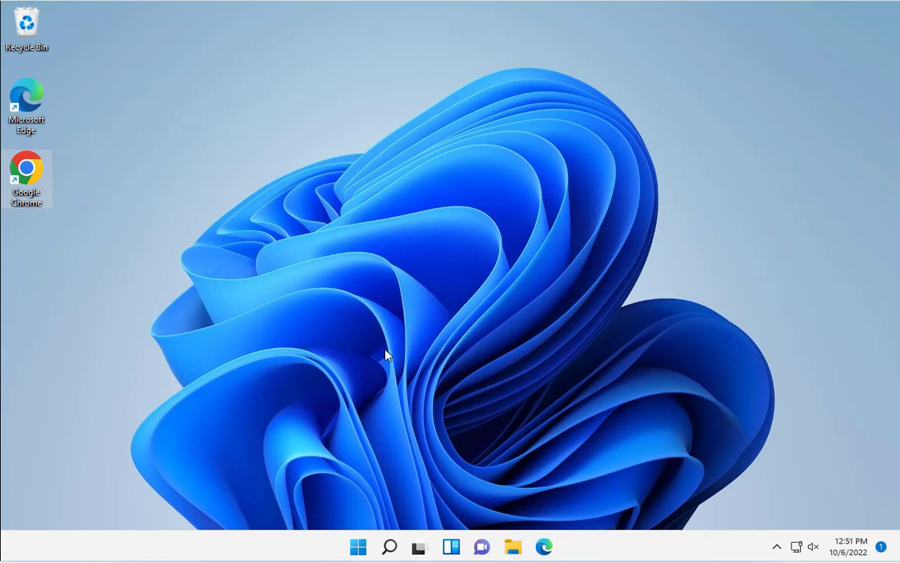
{"action": "left_click", "coordinate": [358, 546]}
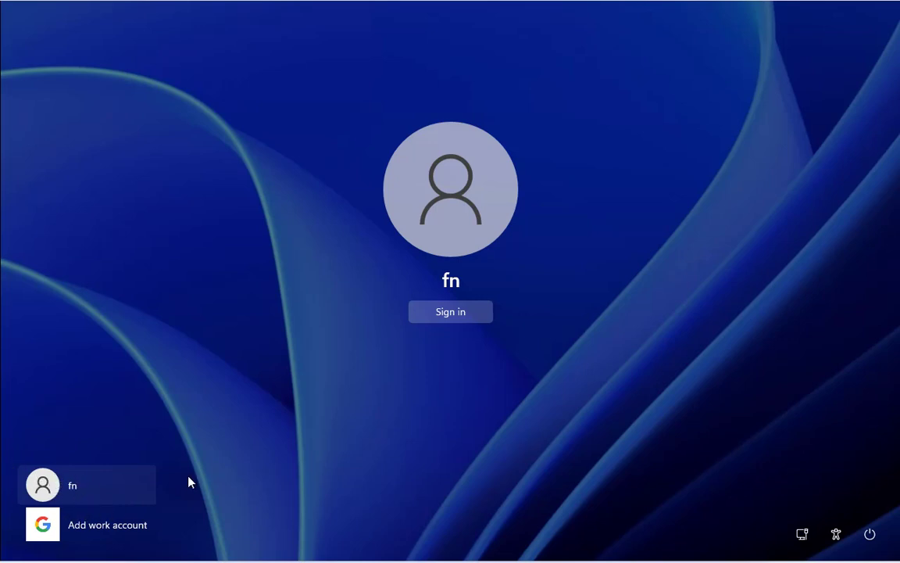
- Try signing in with a Google work account, dismiss the not-allowed error, and sign in locally
{"action": "left_click", "coordinate": [90, 528]}
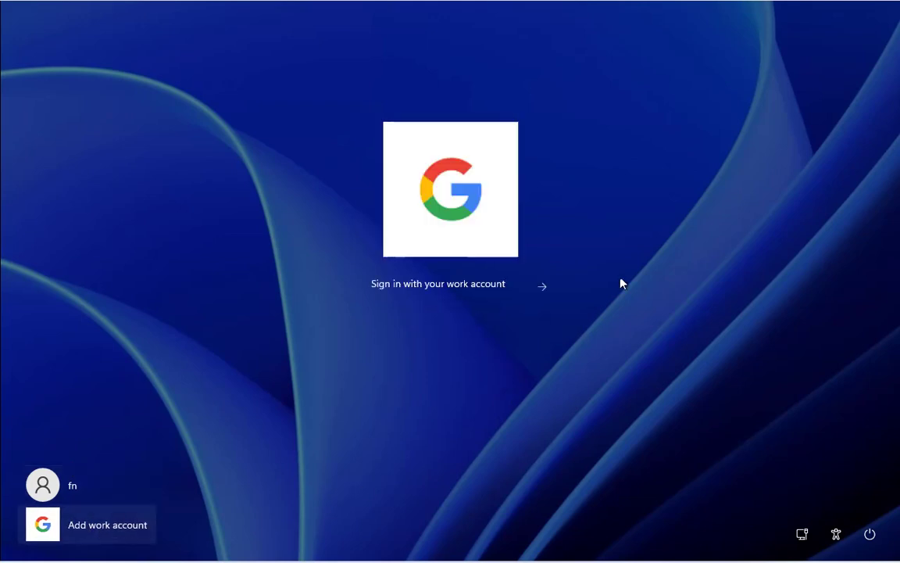
{"action": "left_click", "coordinate": [542, 289]}
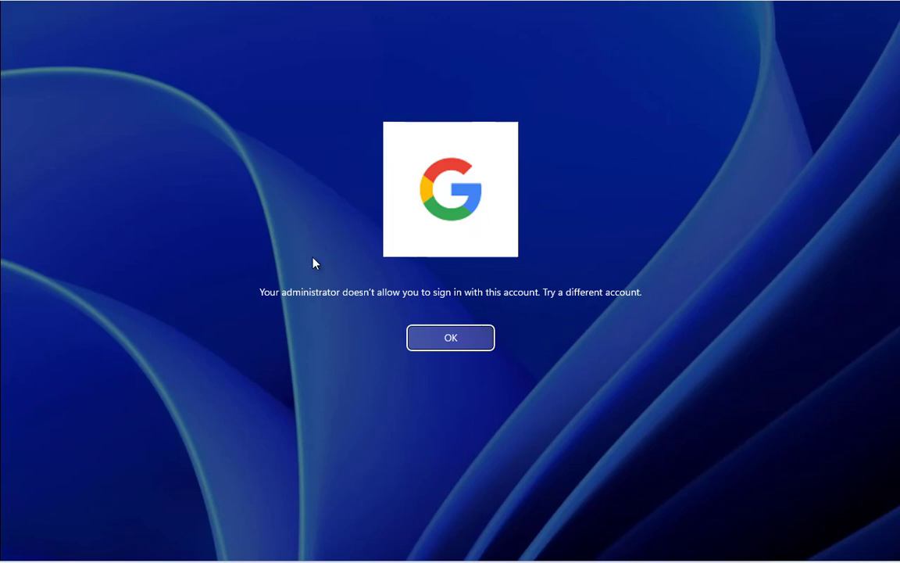
{"action": "left_click", "coordinate": [478, 347]}
{"action": "left_click", "coordinate": [450, 314]}
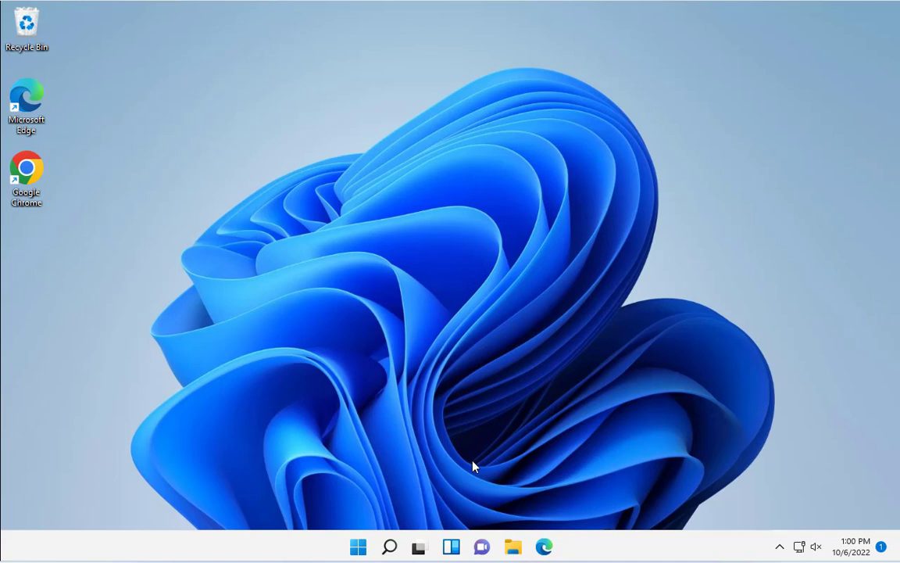
- Search 'taskshed' to launch Task Scheduler and run GoogleUpdateTaskMachineUA from the Library
{"action": "left_click", "coordinate": [389, 547]}
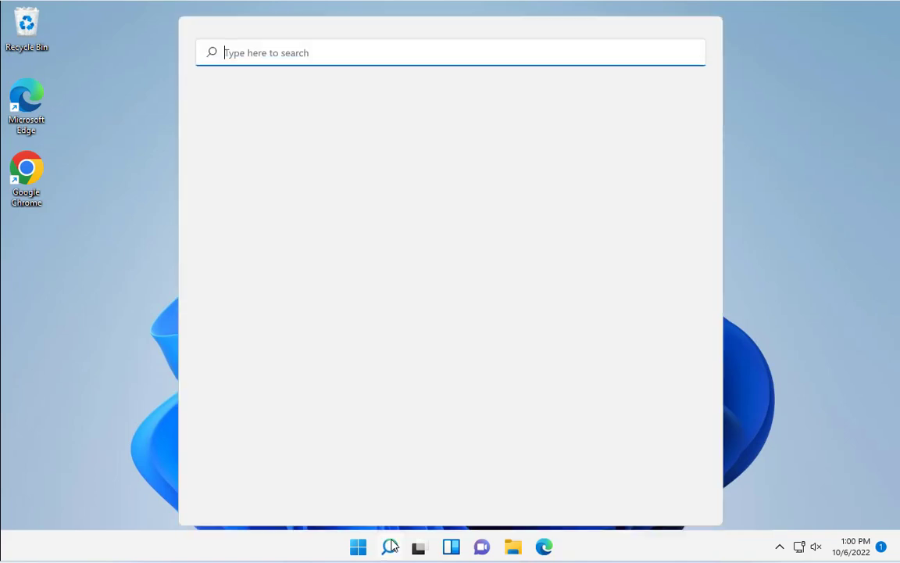
{"action": "right_click", "coordinate": [255, 52]}
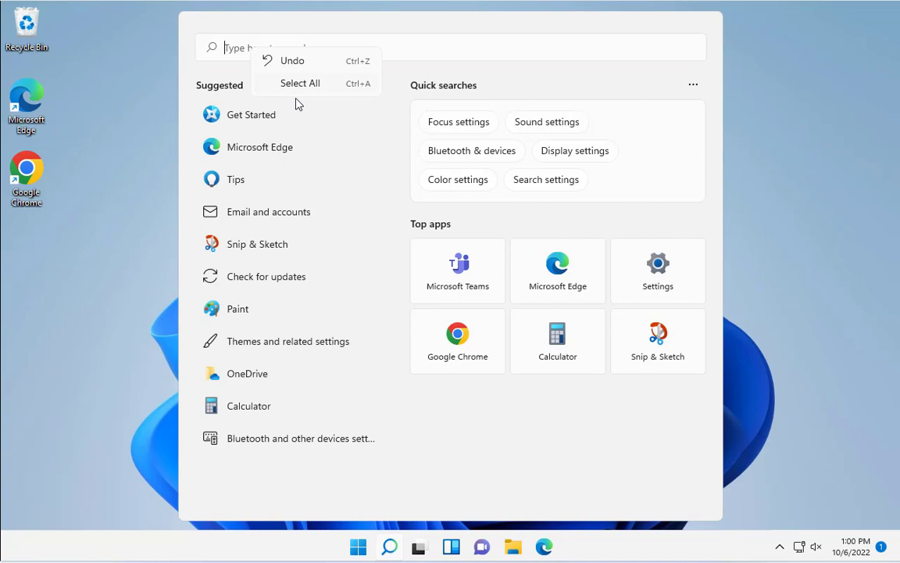
{"action": "type", "text": "taskshed"}
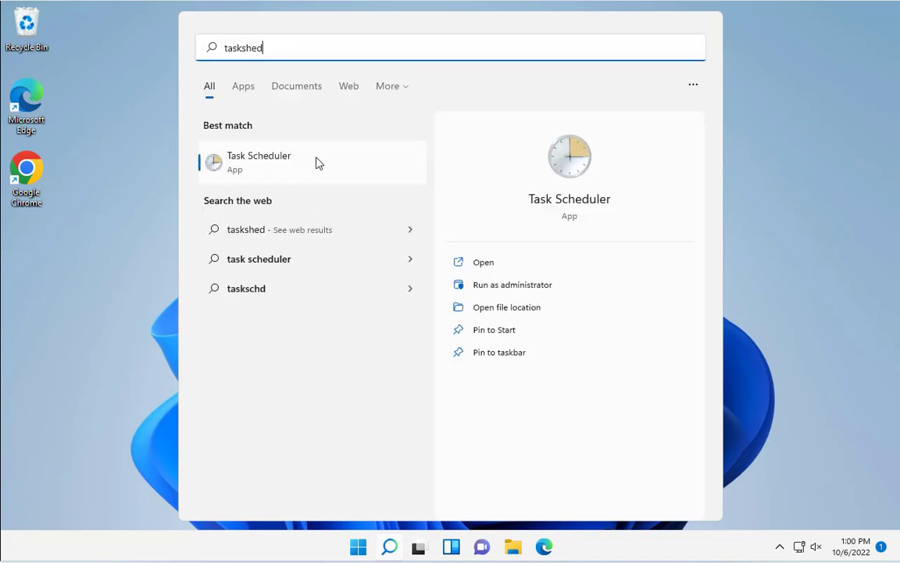
{"action": "left_click", "coordinate": [273, 172]}
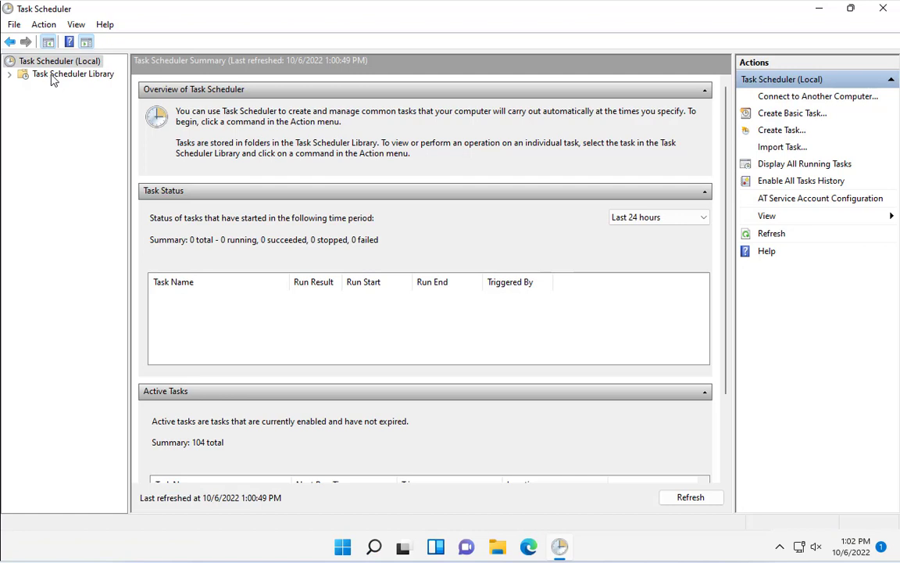
{"action": "left_click", "coordinate": [78, 74]}
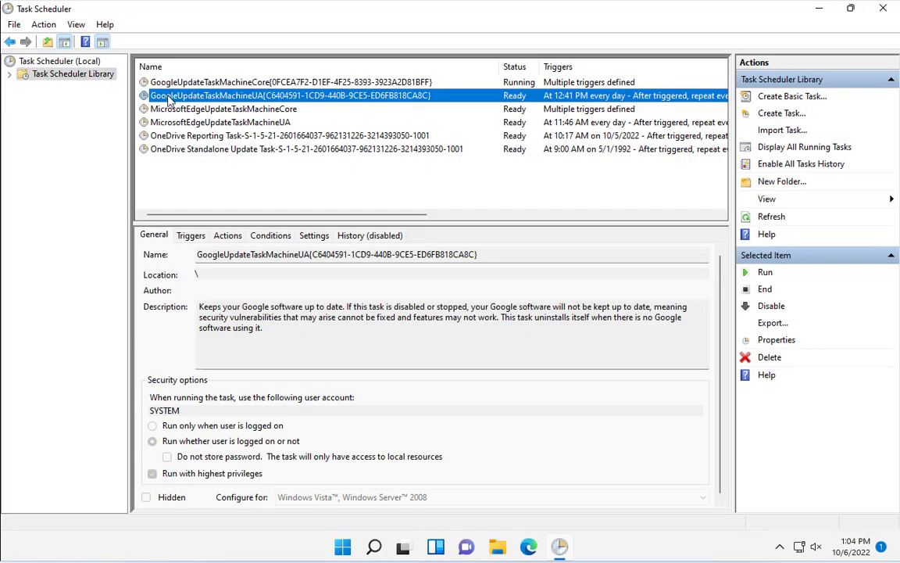
{"action": "right_click", "coordinate": [262, 102]}
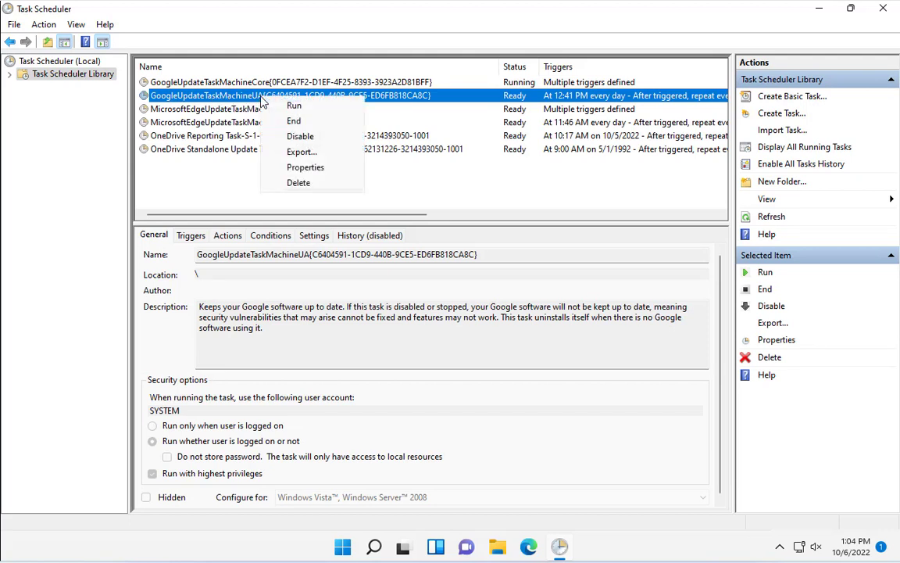
{"action": "left_click", "coordinate": [275, 105]}
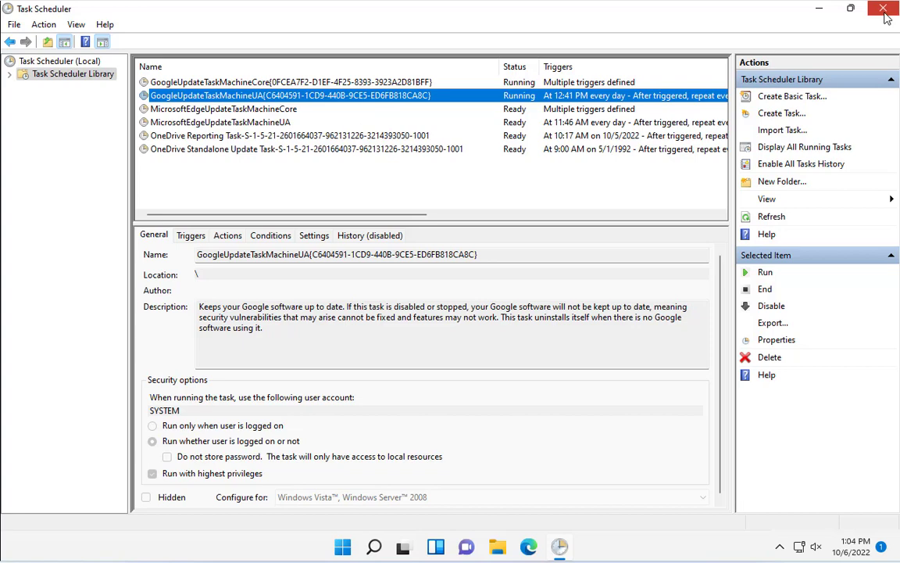
- Close Task Scheduler and sign out of the local account from the Start menu
{"action": "left_click", "coordinate": [884, 11]}
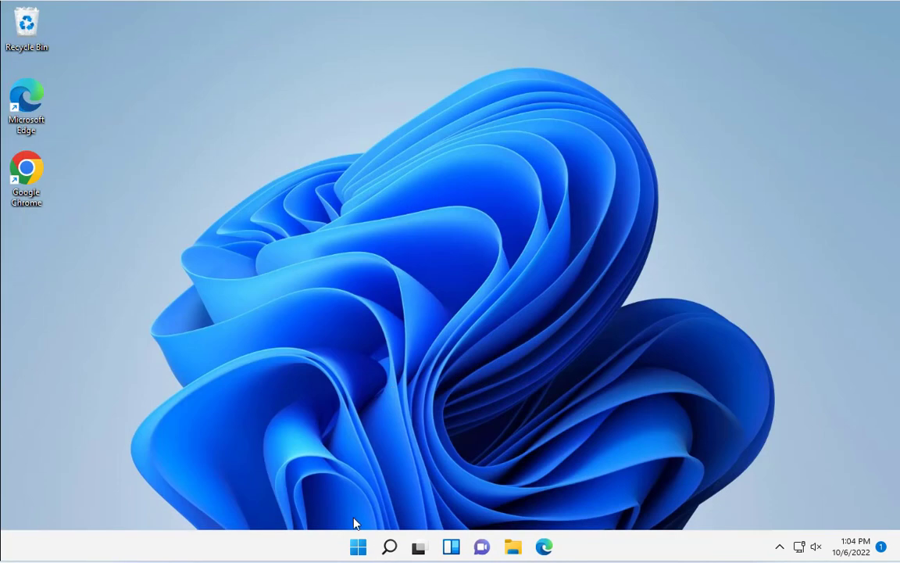
{"action": "key", "text": "super"}
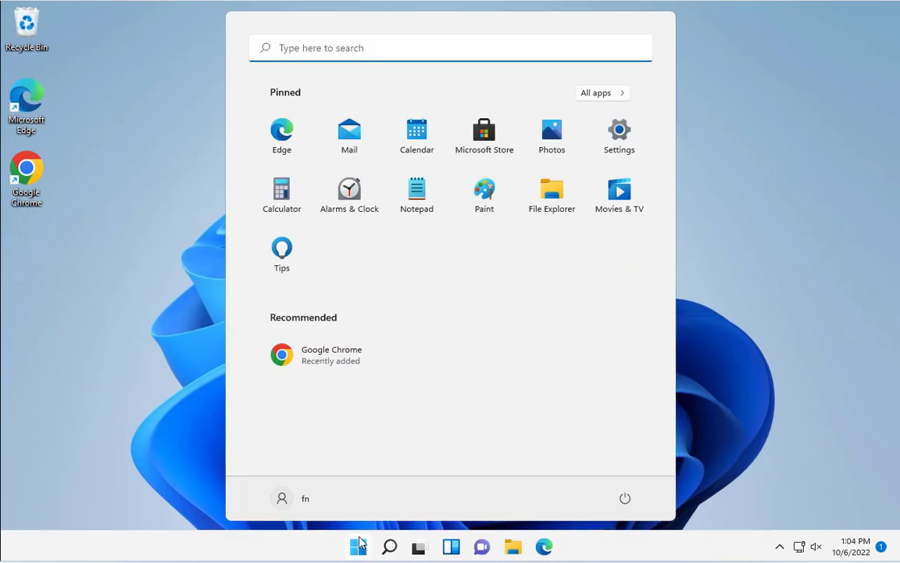
{"action": "left_click", "coordinate": [304, 501]}
{"action": "left_click", "coordinate": [275, 467]}
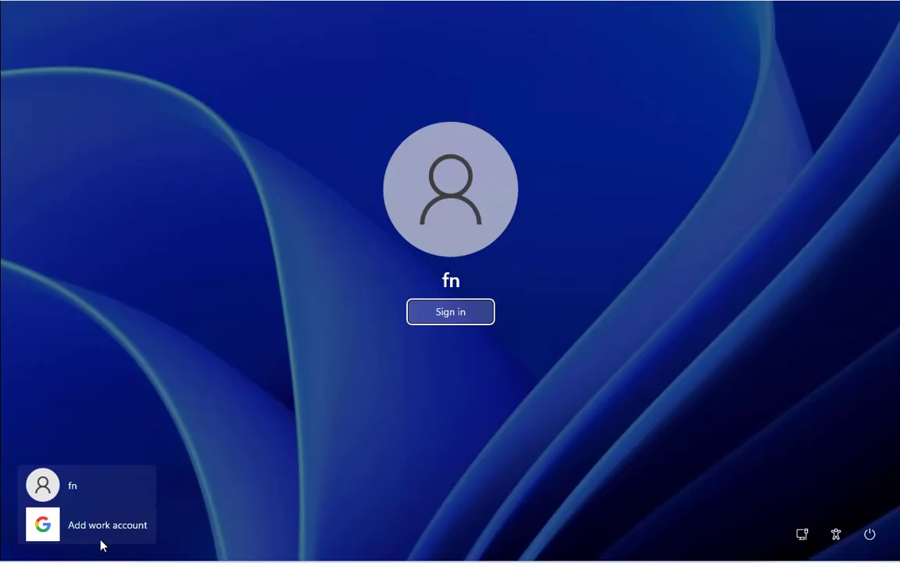
- Add the work account by entering its e-mail and password, then agree to the administrator's terms
{"action": "left_click", "coordinate": [99, 533]}
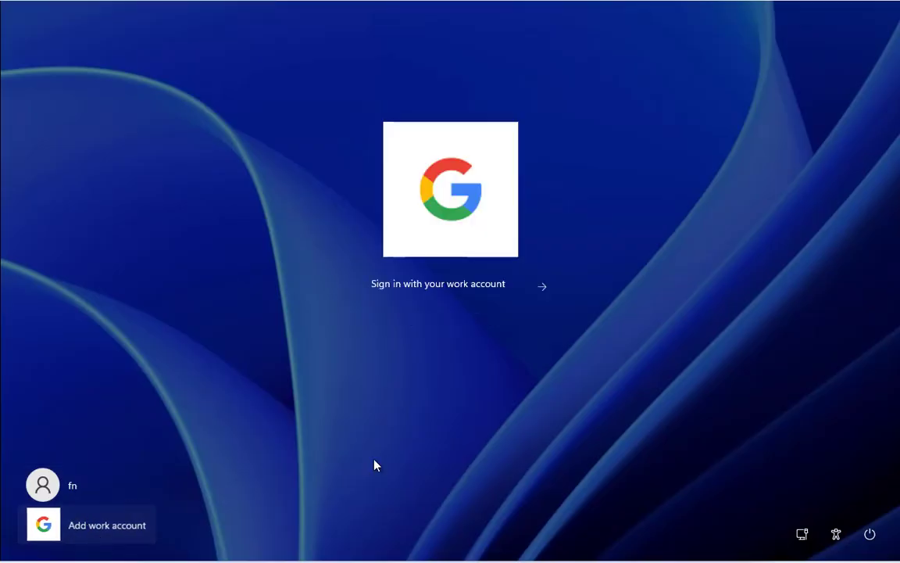
{"action": "left_click", "coordinate": [543, 288]}
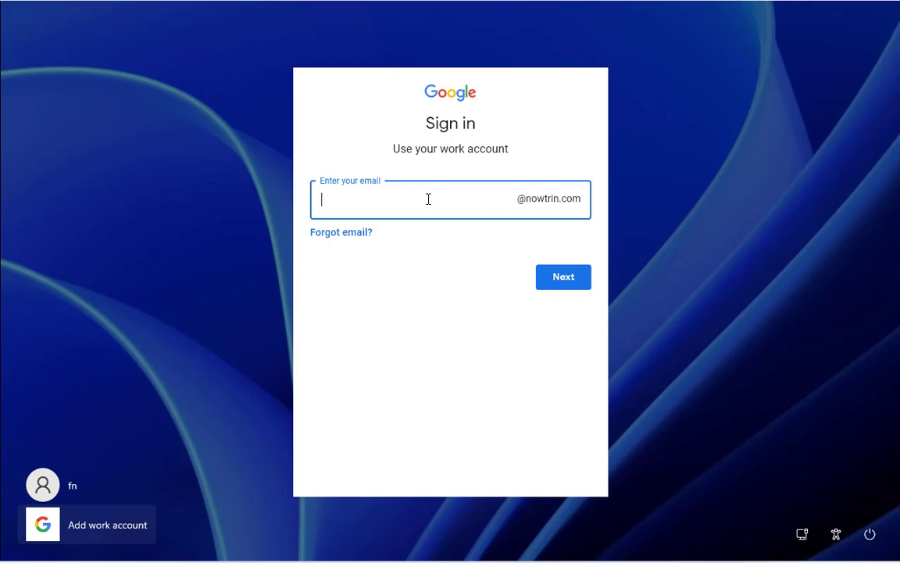
{"action": "type", "text": "tom"}
{"action": "left_click", "coordinate": [564, 277]}
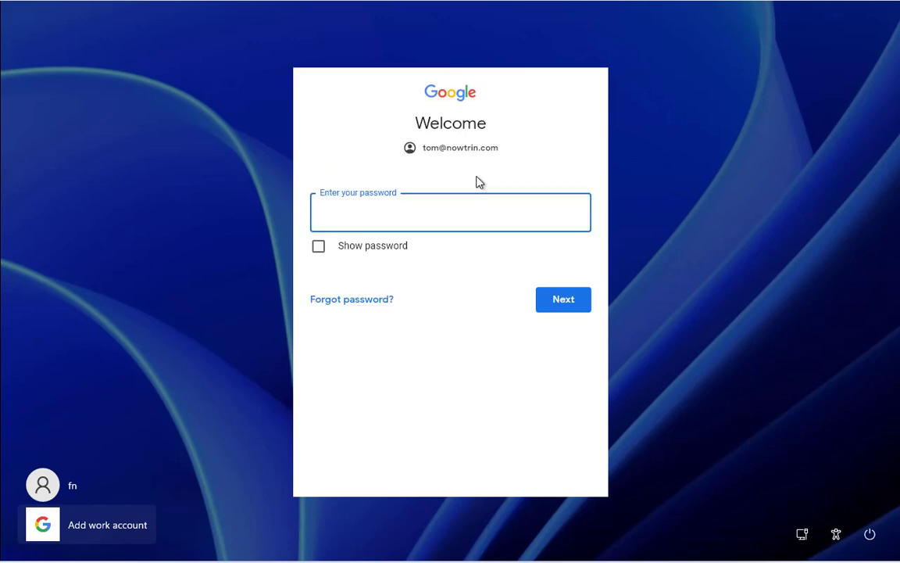
{"action": "type", "text": "•••••••••"}
{"action": "left_click", "coordinate": [584, 311]}
{"action": "left_click", "coordinate": [572, 300]}
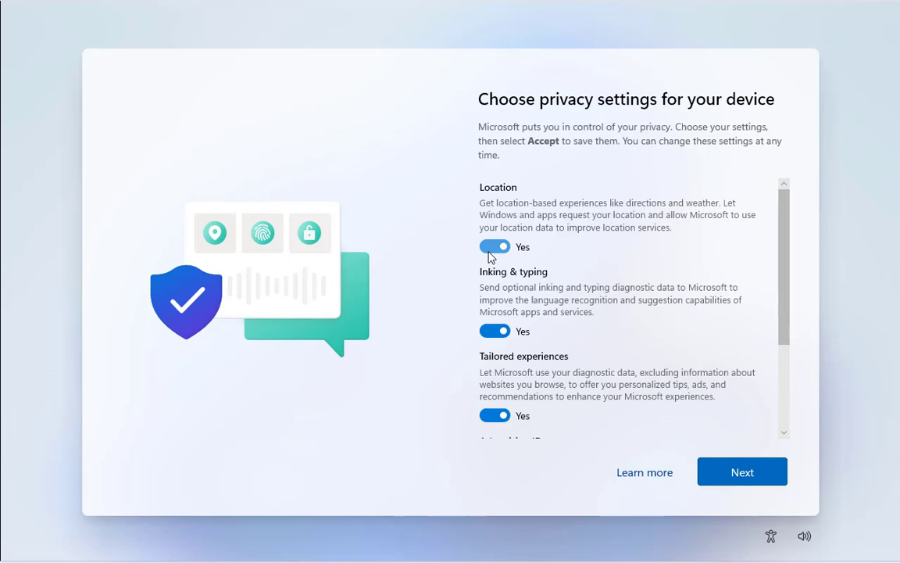
- Set location, inking & typing, tailored experiences and advertising ID to No, accept, and reach the desktop
{"action": "left_click", "coordinate": [493, 247]}
{"action": "left_click", "coordinate": [500, 332]}
{"action": "left_click", "coordinate": [484, 416]}
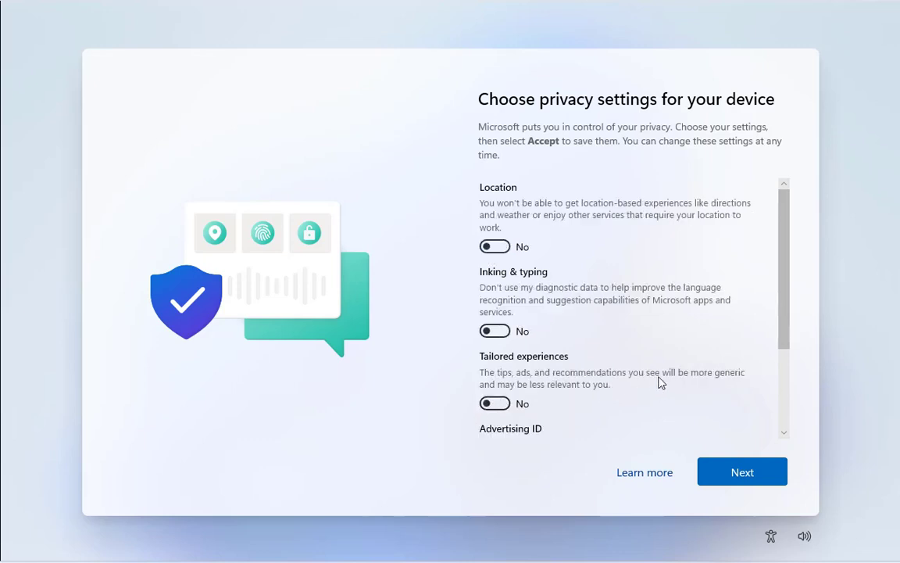
{"action": "scroll", "coordinate": [631, 395], "scroll_direction": "down", "scroll_amount": 3}
{"action": "left_click", "coordinate": [494, 361]}
{"action": "left_click", "coordinate": [743, 472]}
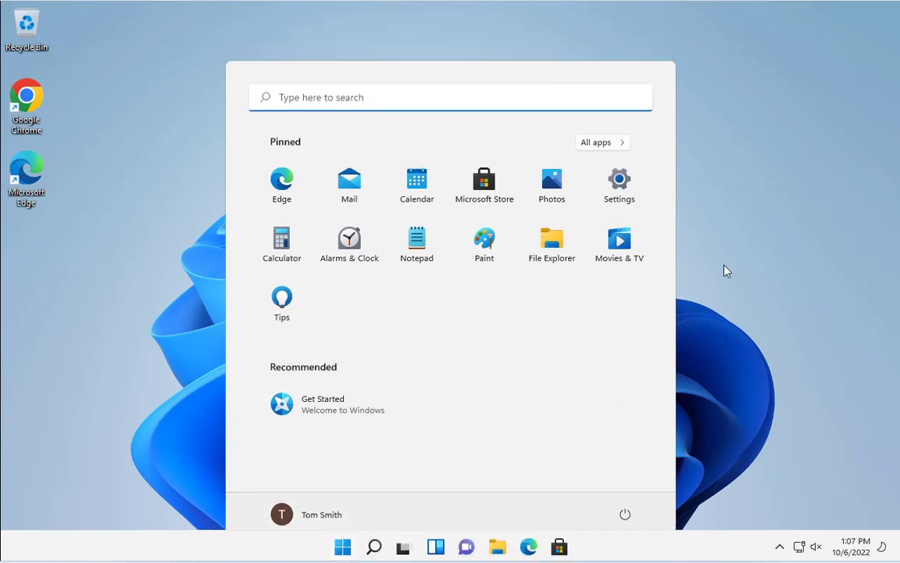
{"action": "left_click", "coordinate": [724, 266]}
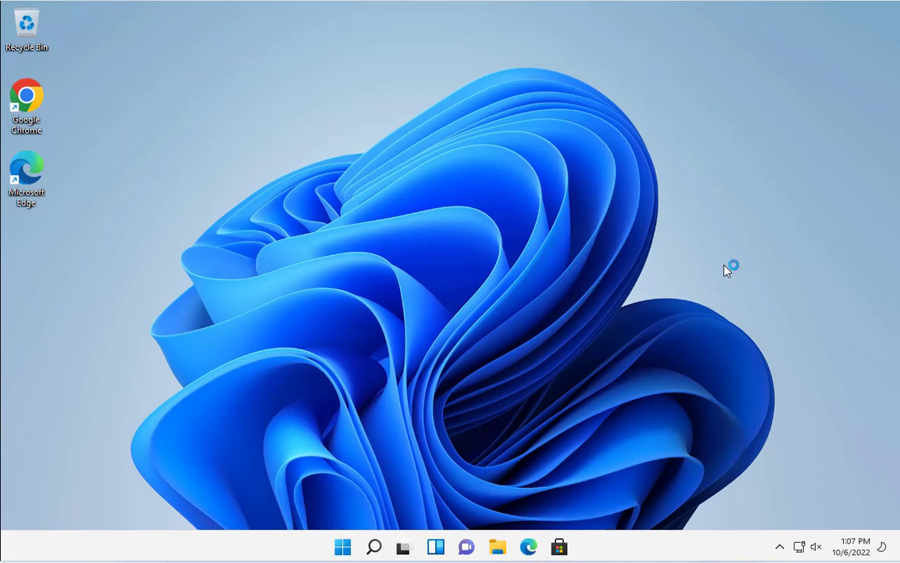